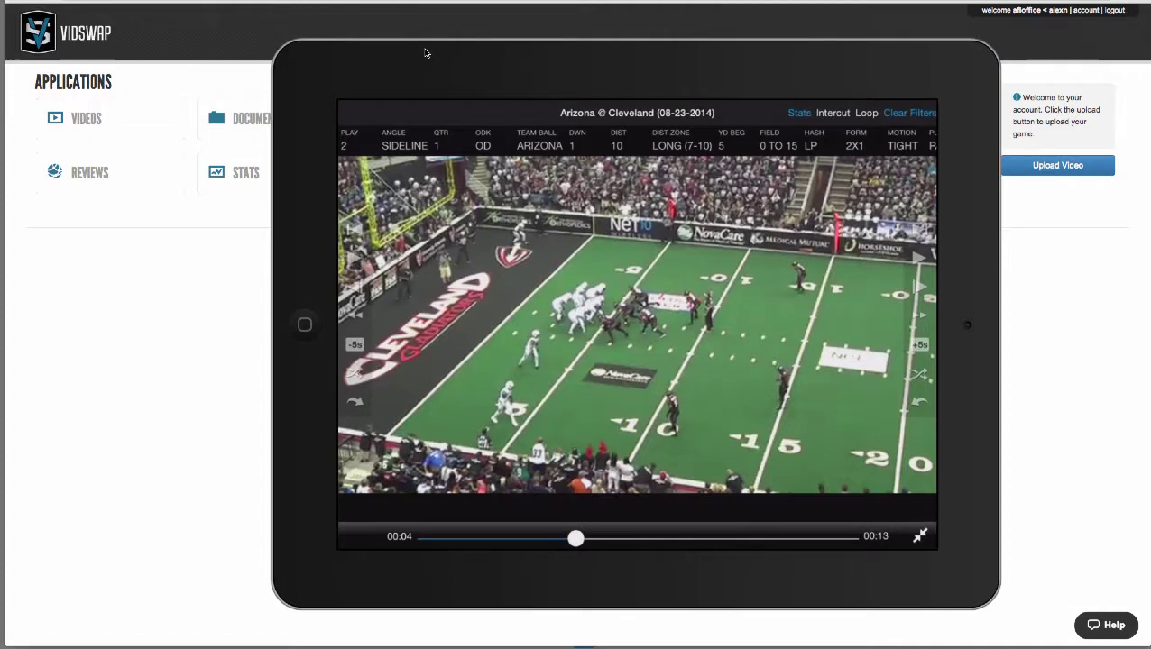
Dismiss the iPad player overlay to reveal the Applications dashboard
click(263, 63)
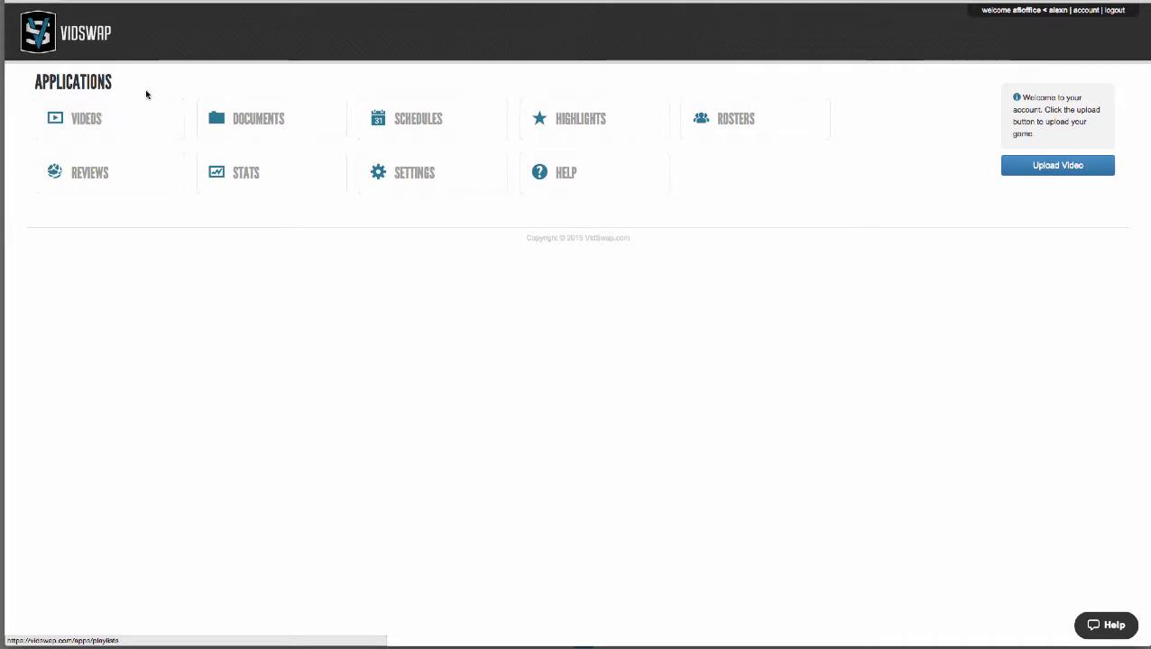
Open Schedules and tick New Orleans @ Tampa Bay, Cleveland @ Pittsburgh and LA @ San Antonio
click(423, 126)
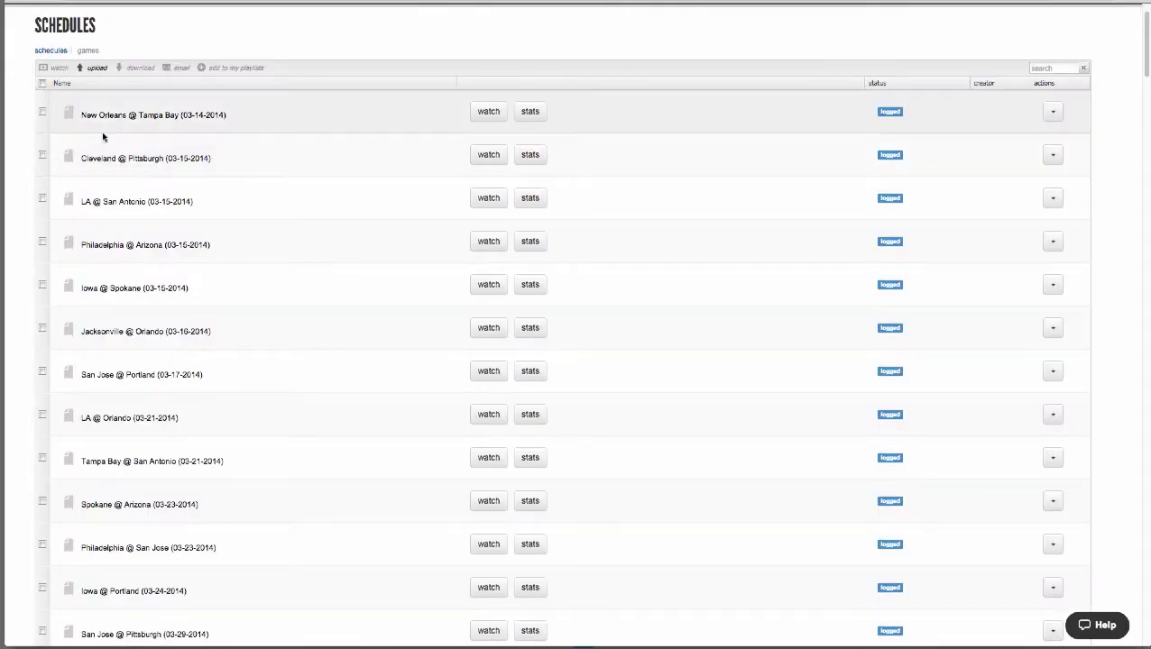
click(43, 113)
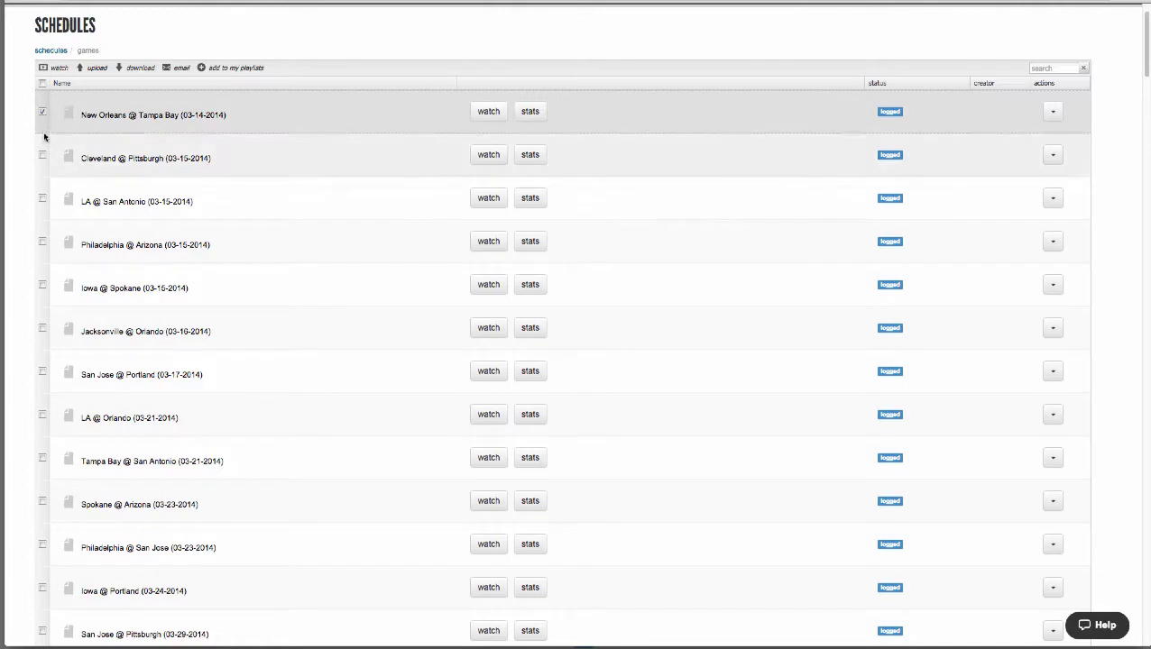
click(43, 155)
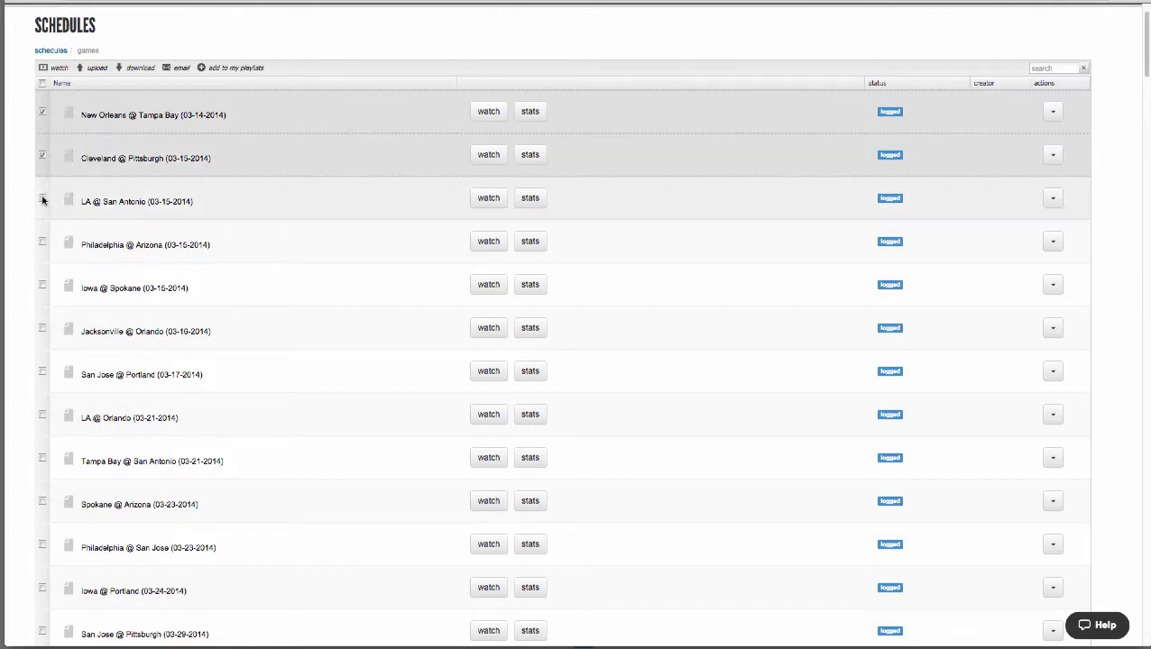
click(42, 199)
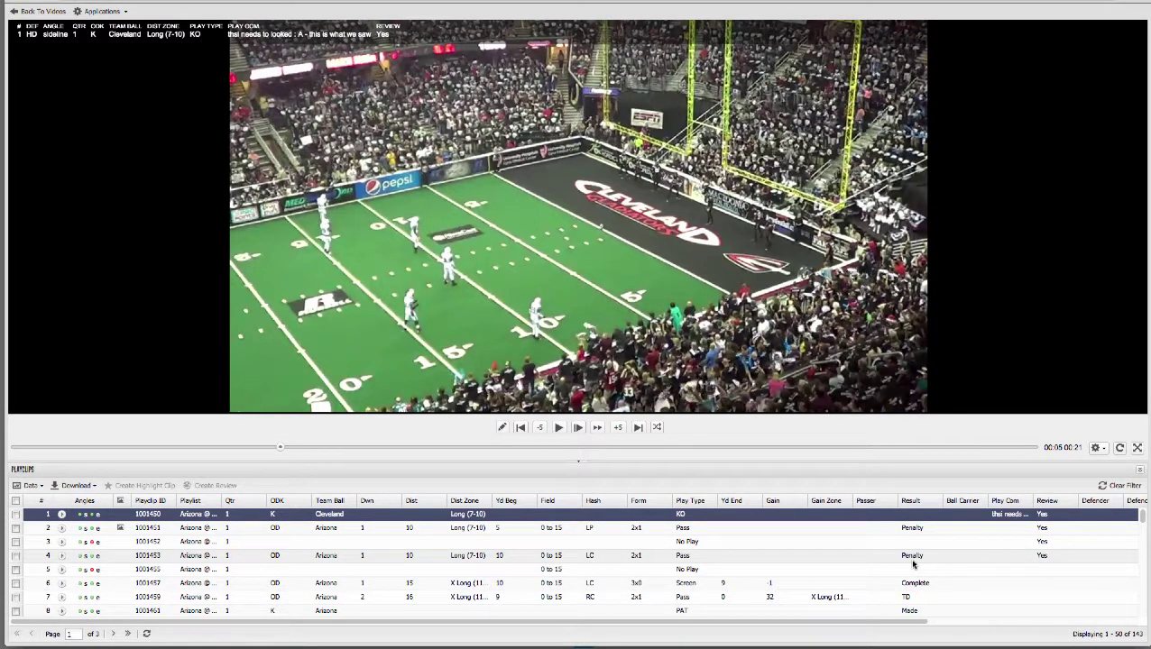
Filter the Team Ball column to Cleveland
click(352, 500)
mouse_move(388, 573)
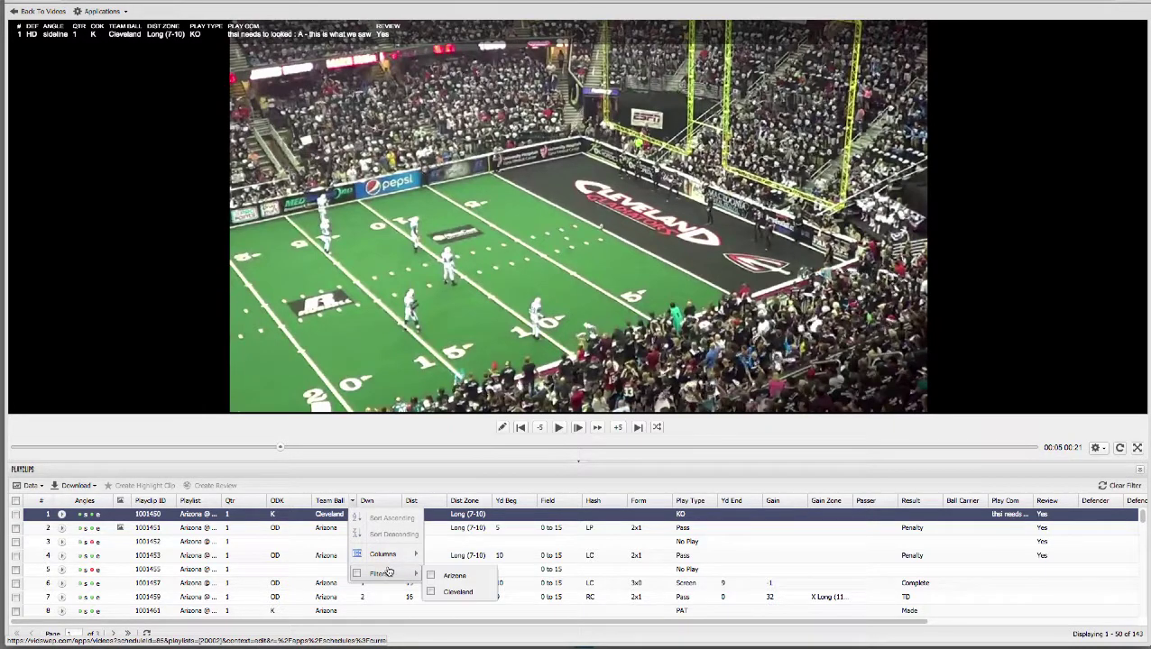
click(458, 591)
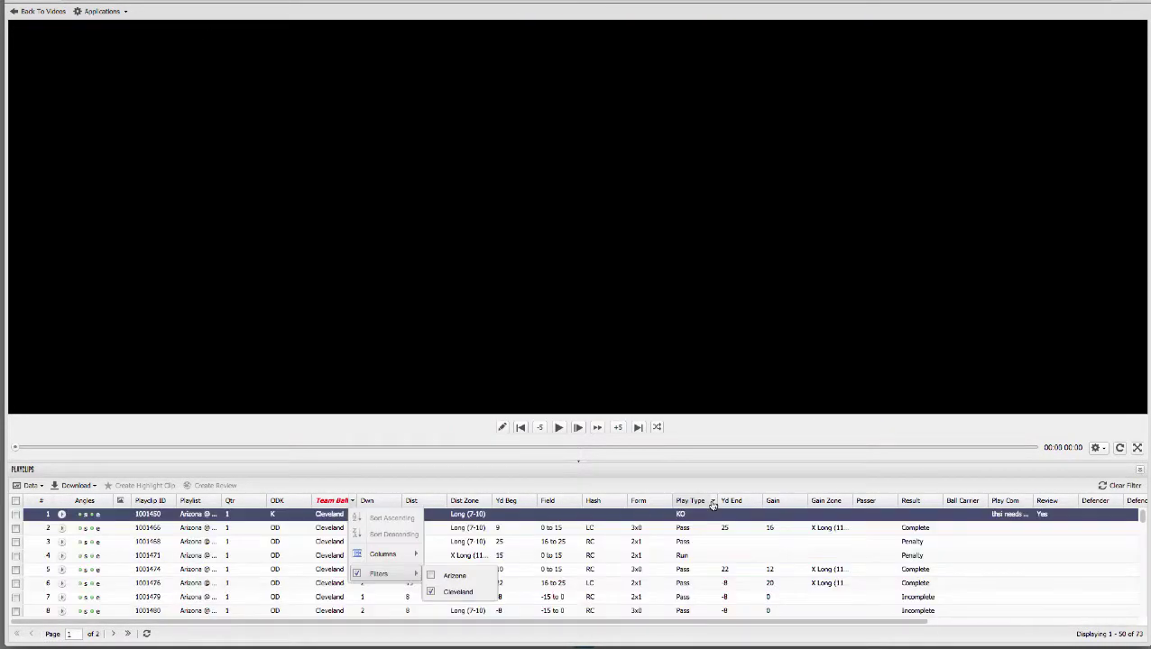
Filter Play Type to Pass and play the first of the 53 remaining clips
click(712, 502)
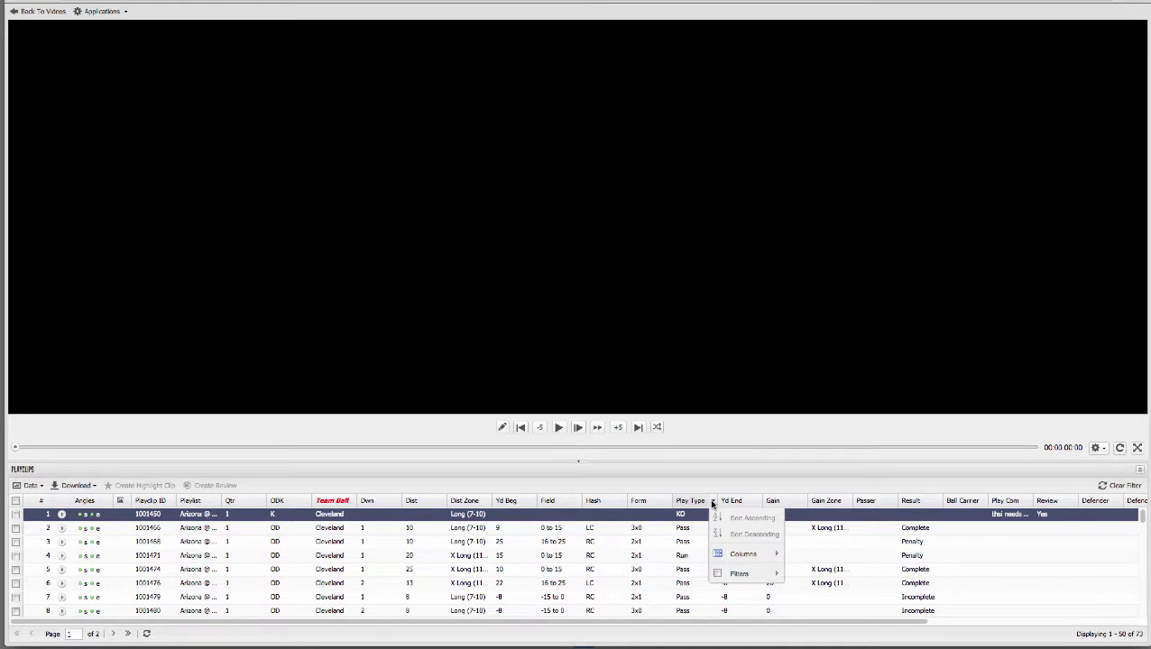
mouse_move(758, 573)
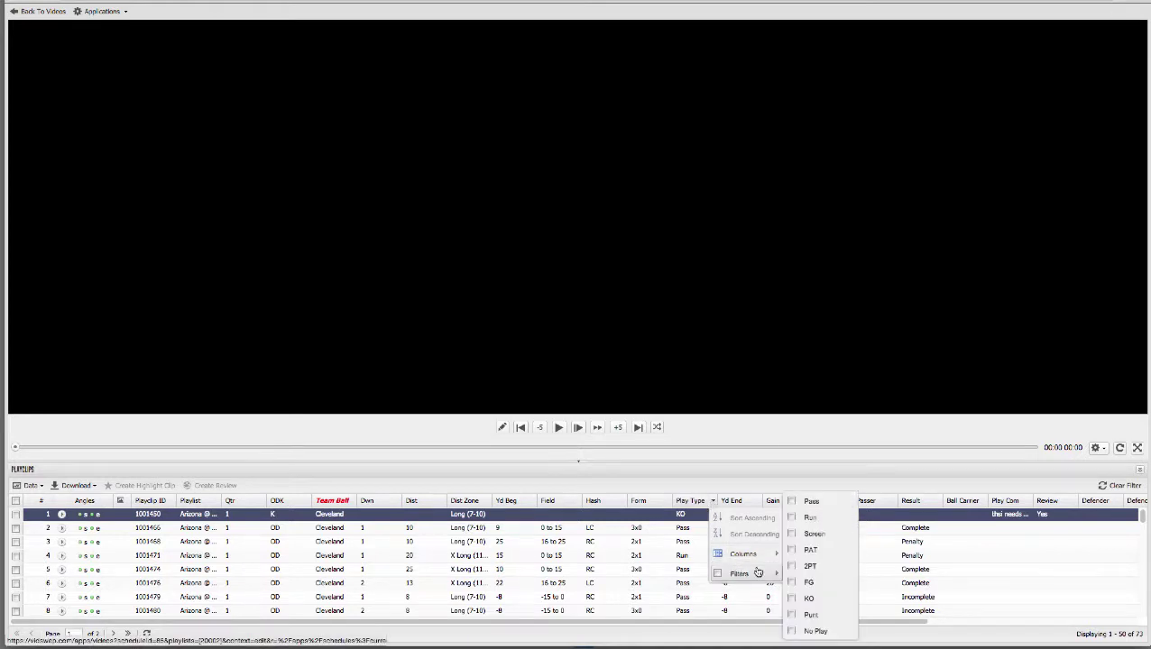
click(810, 502)
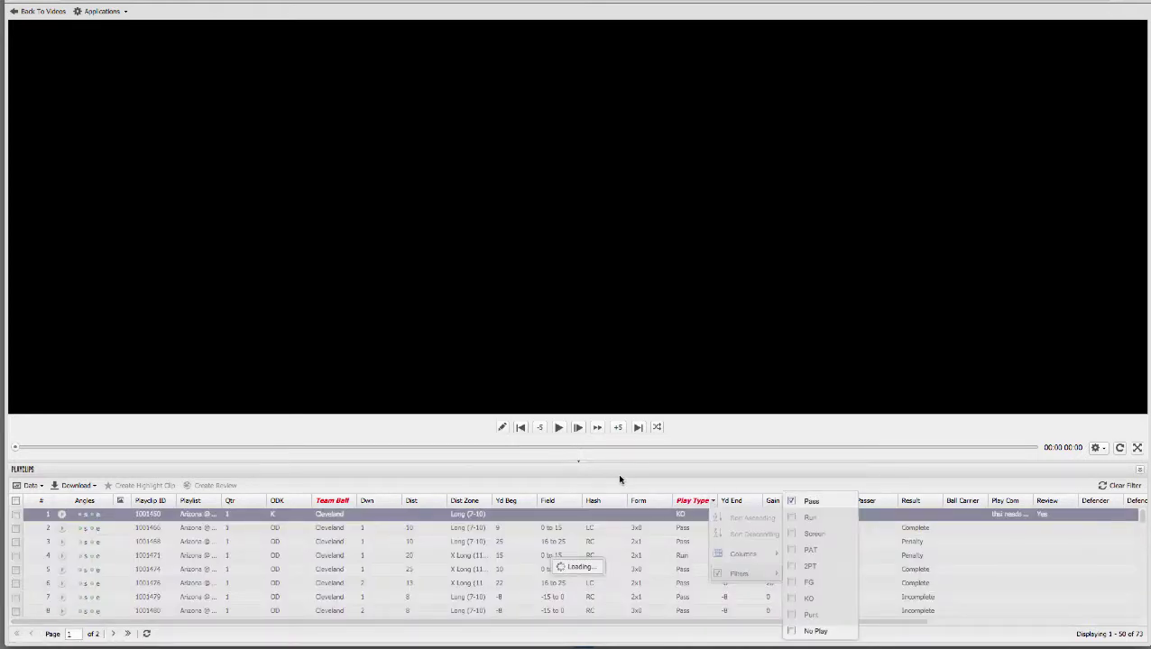
click(560, 428)
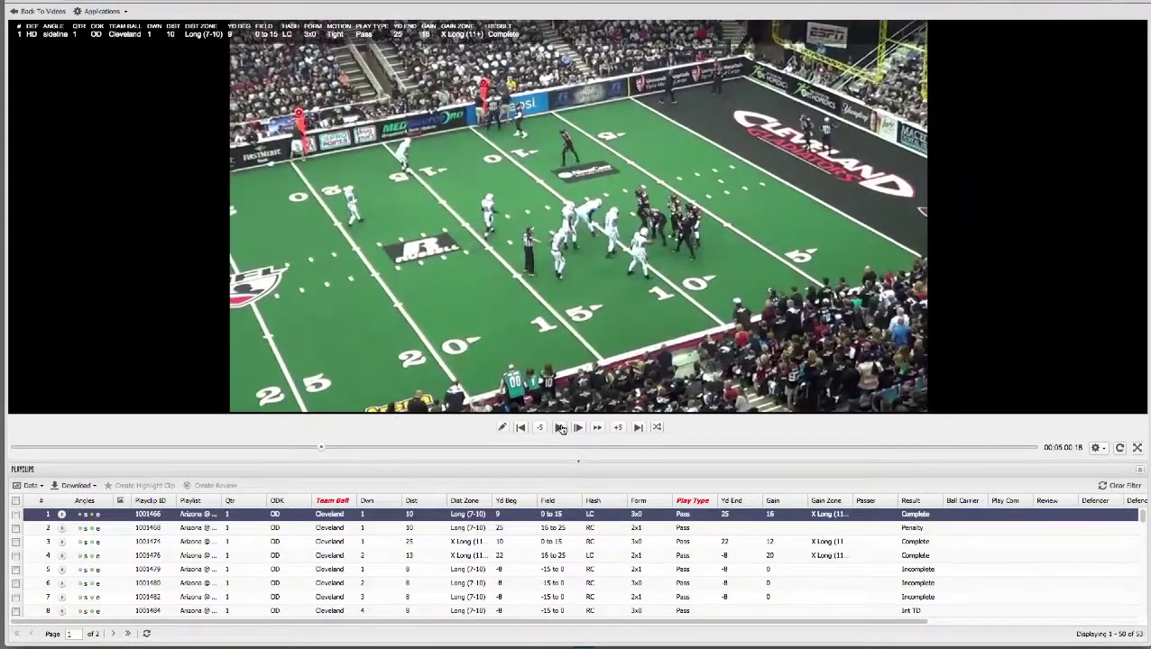
Watch the first pass clip to the sideline angle, pause at 00:10, and enable telestration
click(560, 429)
click(559, 428)
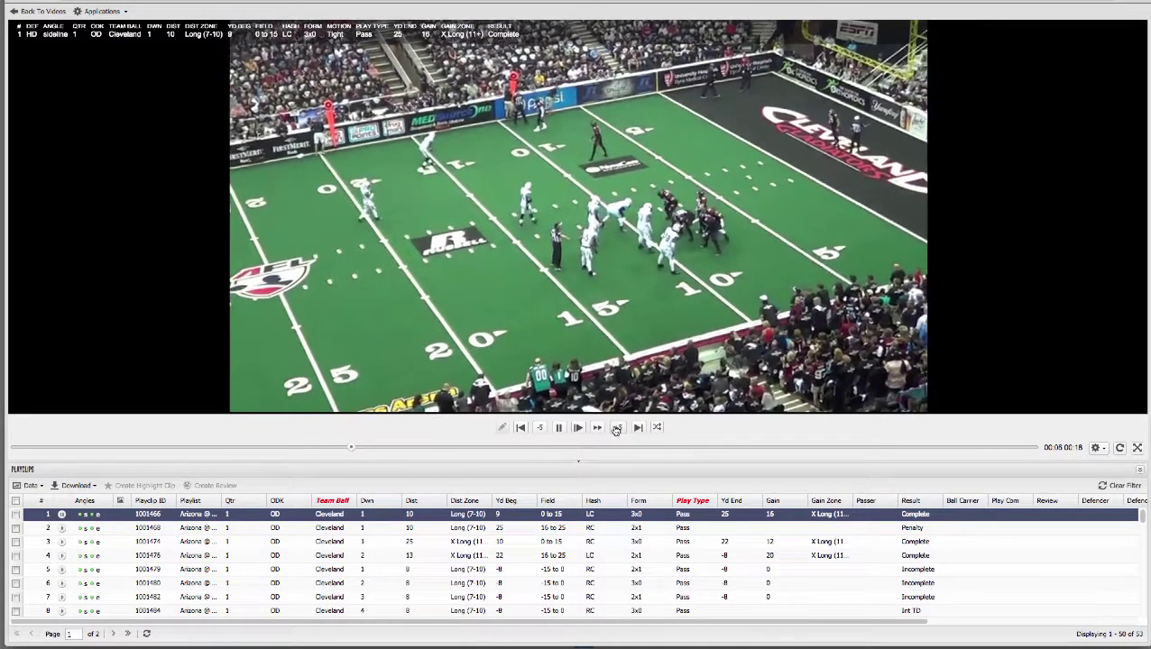
click(656, 429)
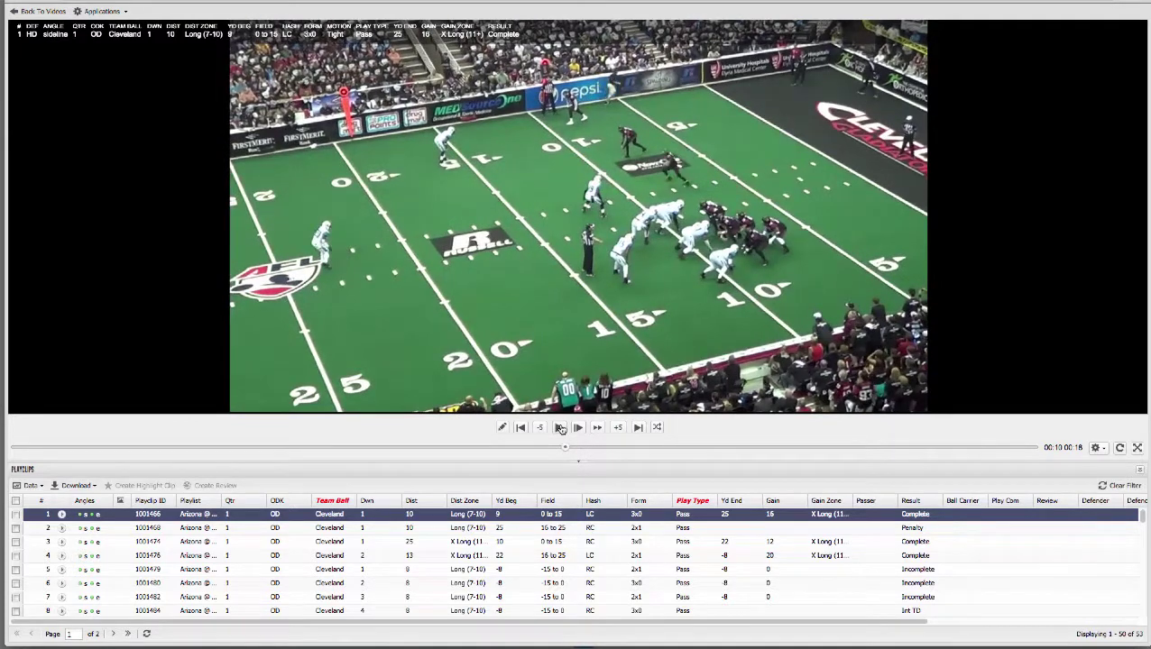
click(560, 429)
click(503, 427)
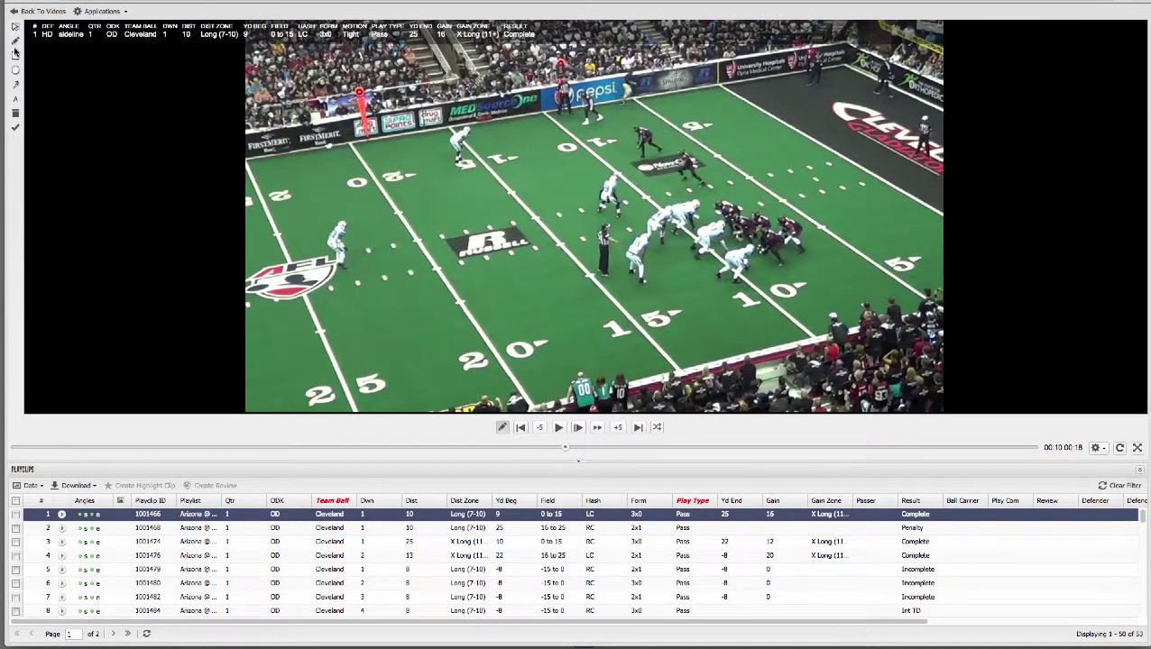
Draw a yellow route arrow from the line toward the 20, then tick the first two clips
click(17, 85)
mouse_move(643, 188)
mouse_down()
mouse_move(527, 186)
mouse_move(395, 213)
mouse_move(484, 341)
mouse_up()
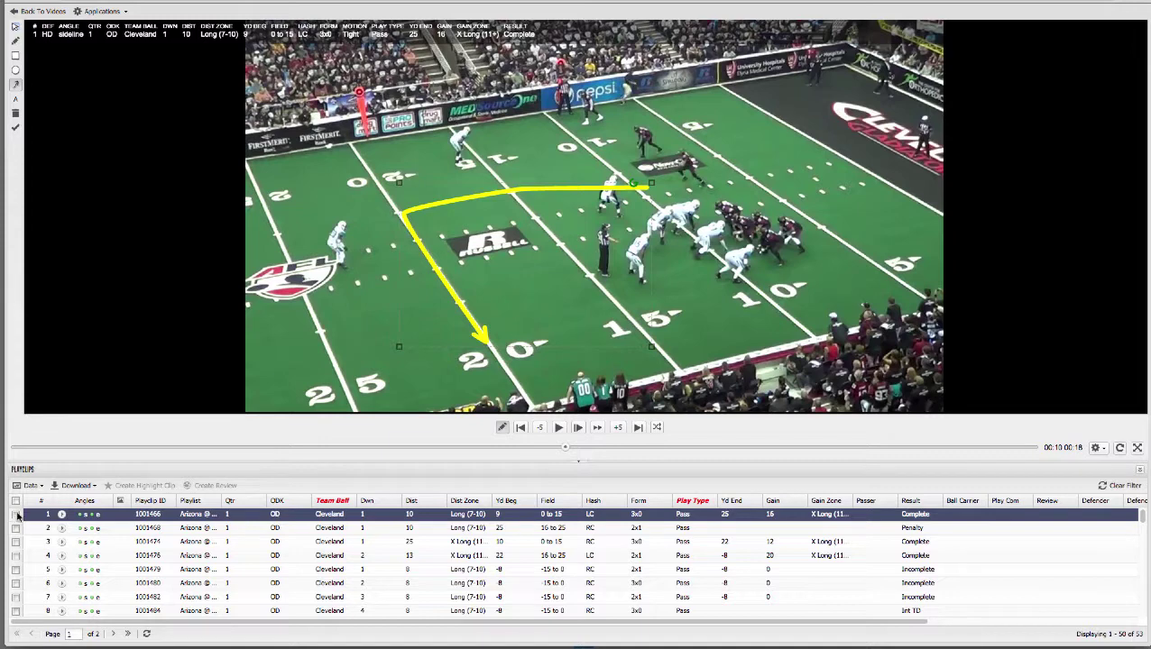
click(17, 514)
click(15, 528)
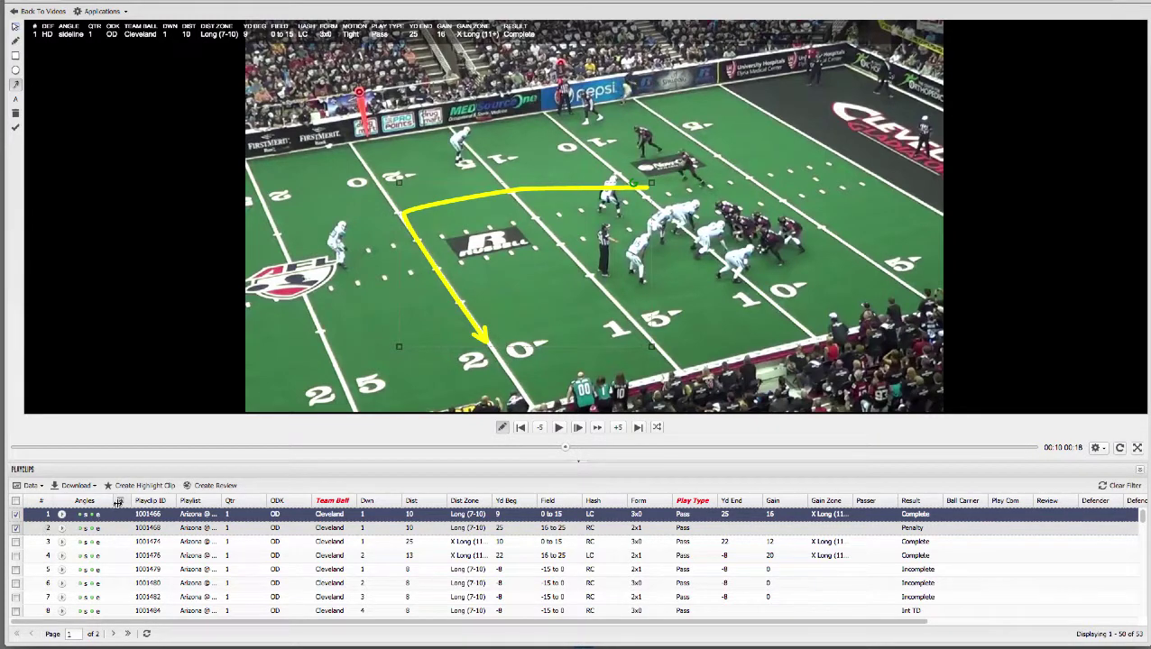
click(33, 486)
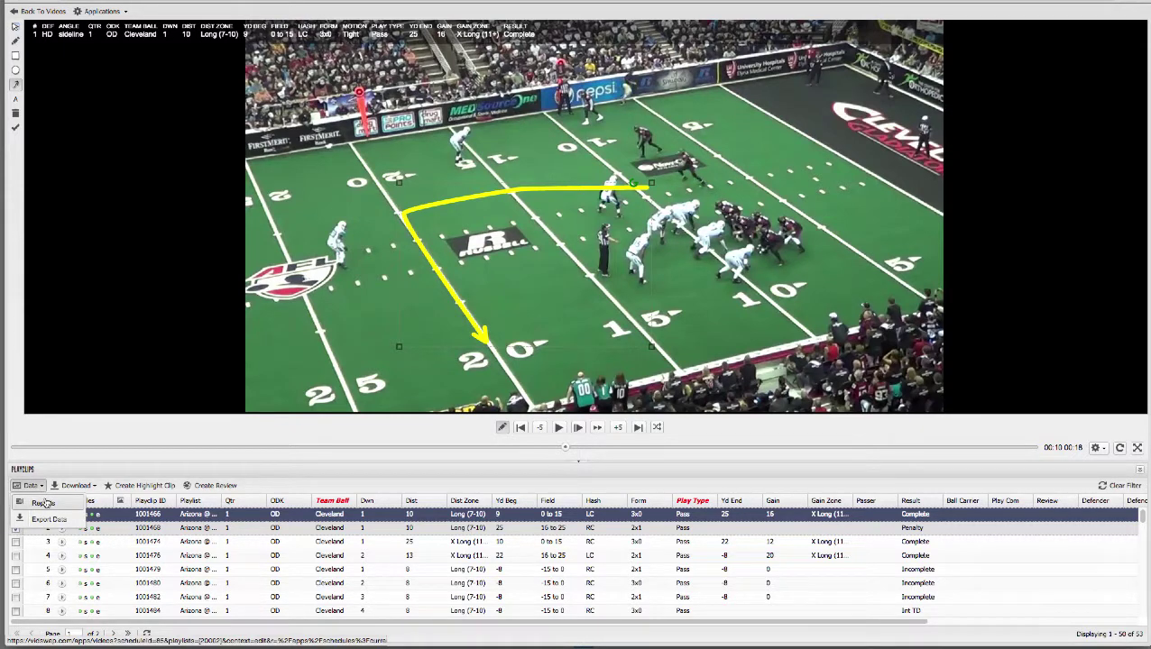
Show the Play Type by Distance report with Cleveland's totals broken down by distance zone
click(44, 504)
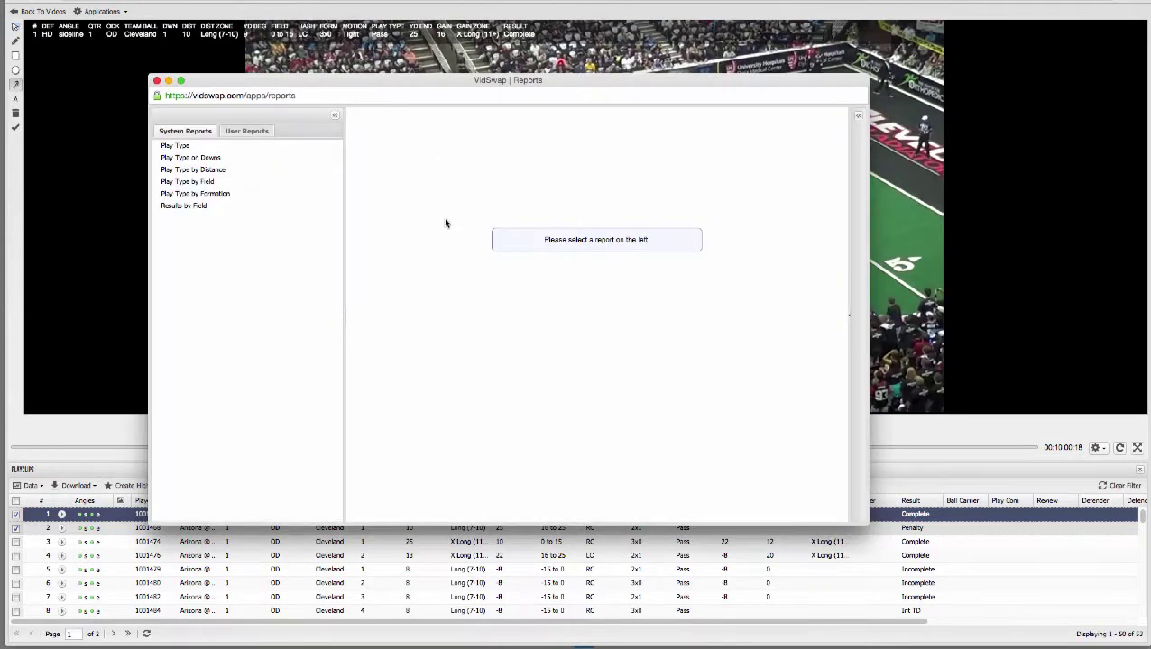
click(191, 170)
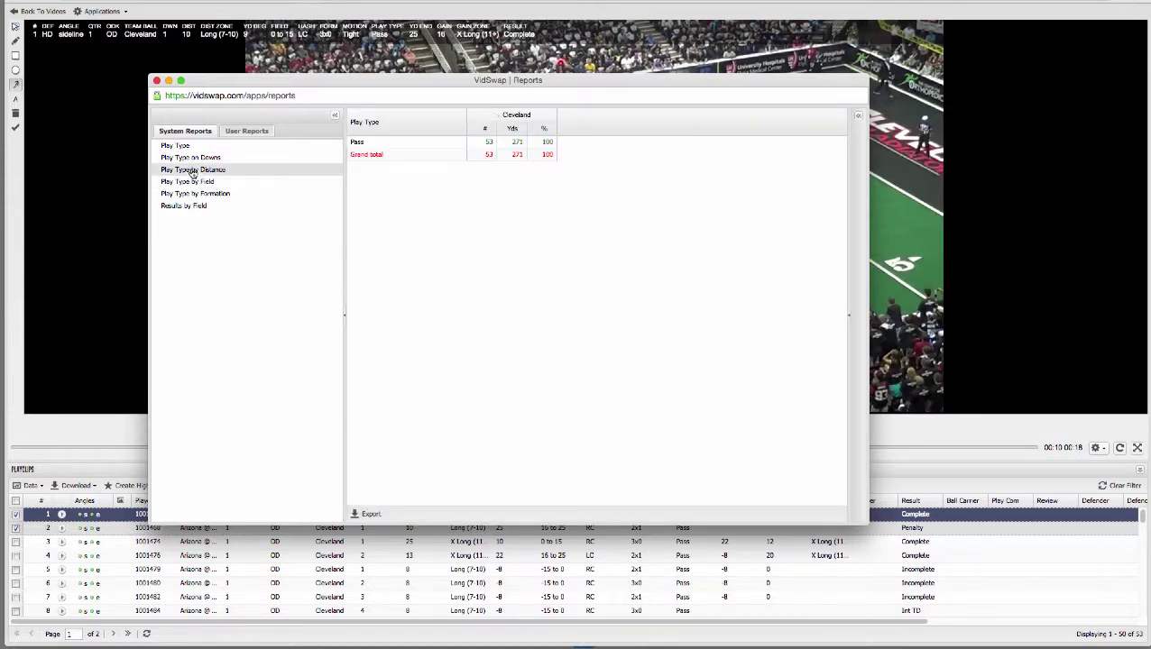
click(499, 118)
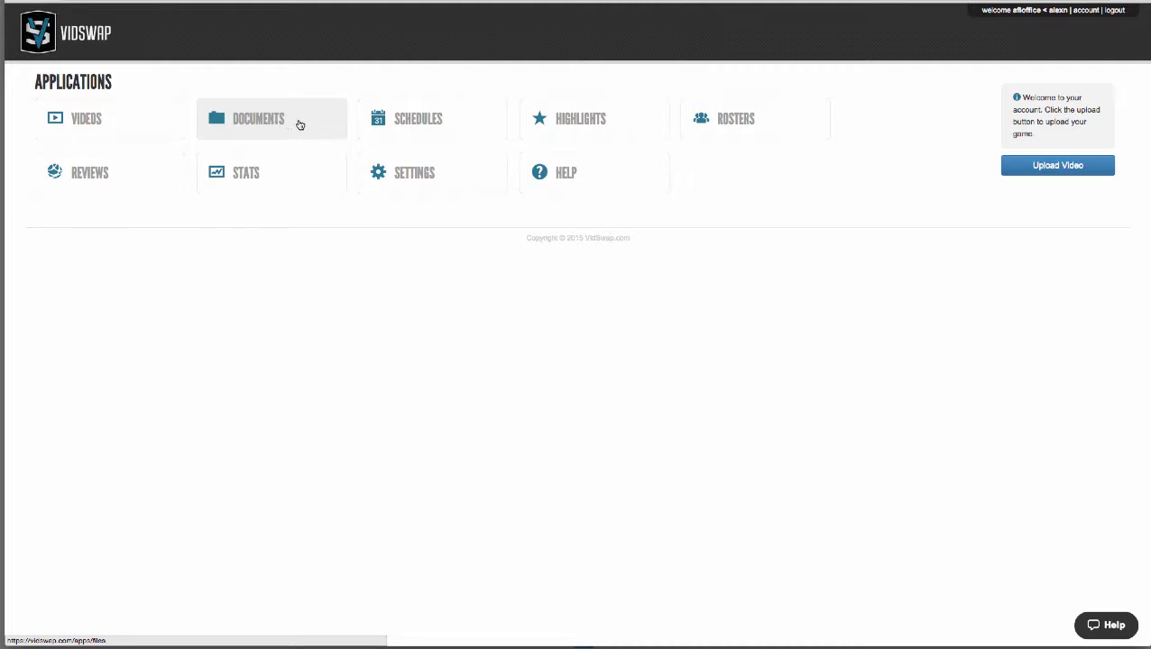
Browse Documents and Highlights, select the first highlight clip, then go to Reviews
click(270, 119)
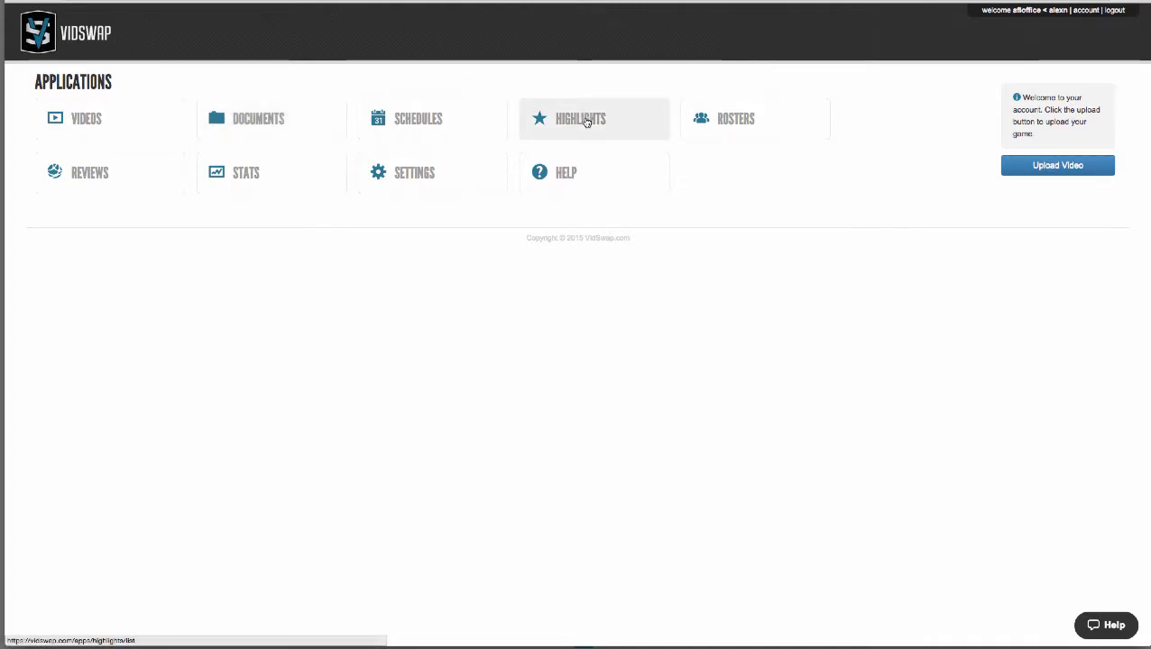
click(586, 120)
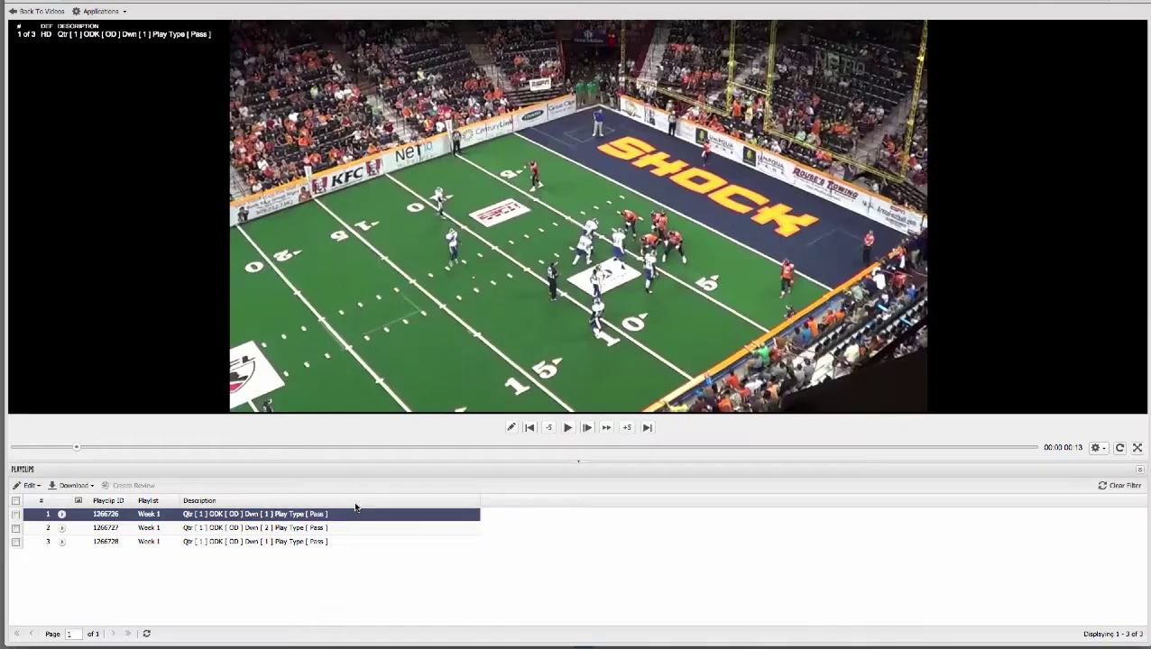
click(355, 513)
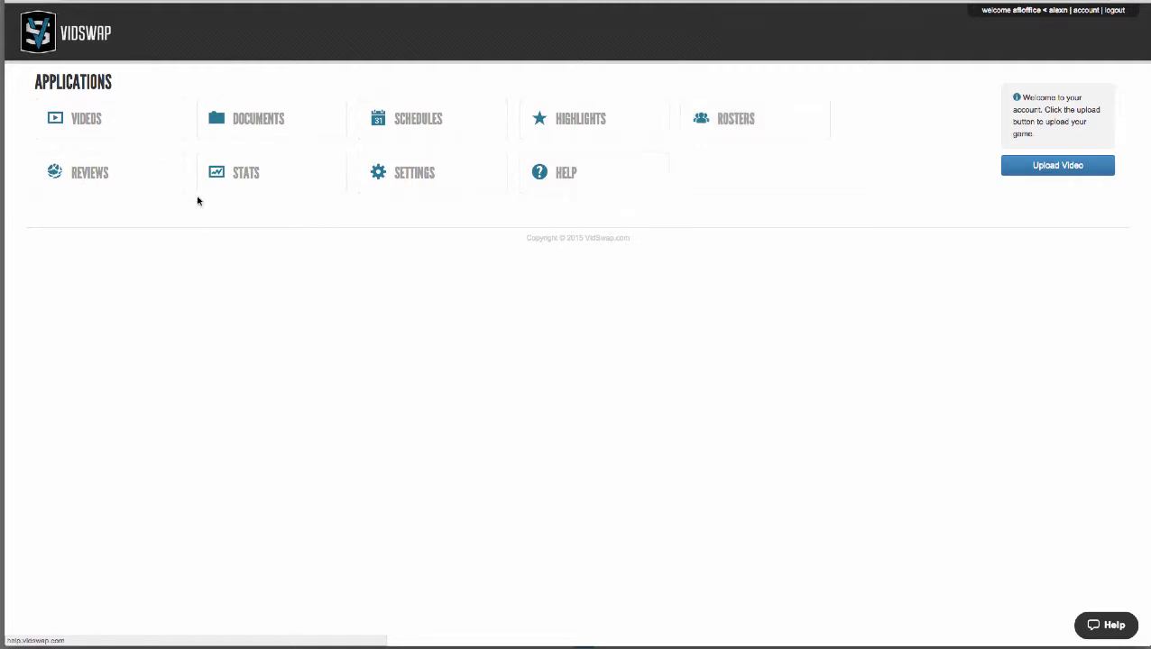
click(143, 190)
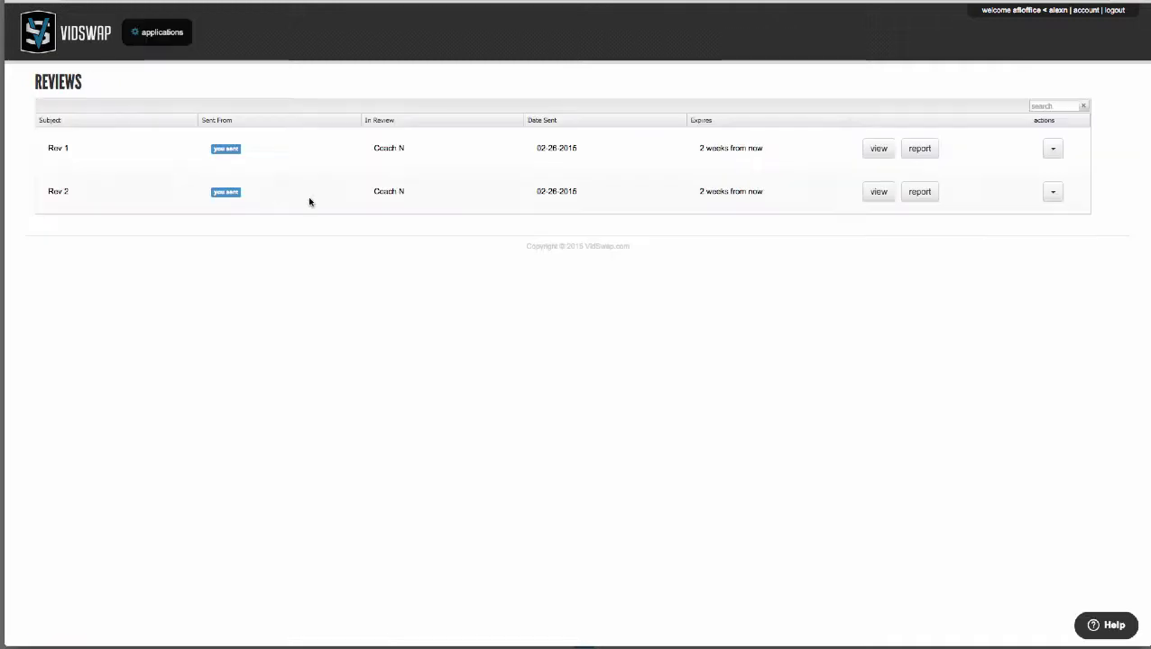
click(876, 150)
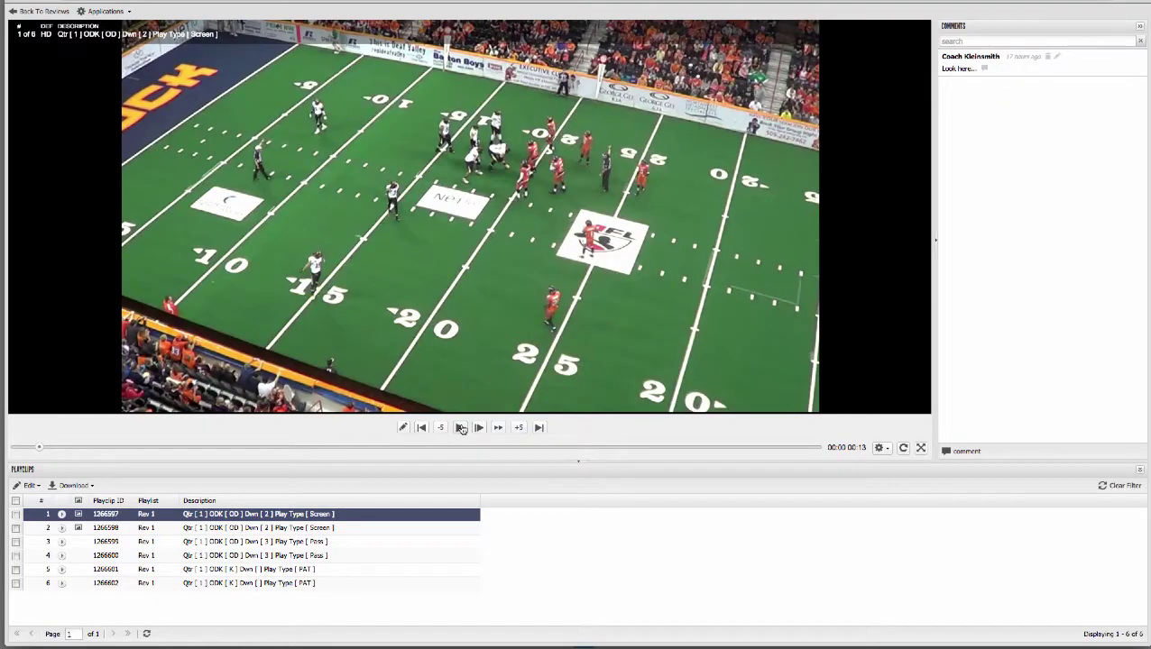
click(461, 430)
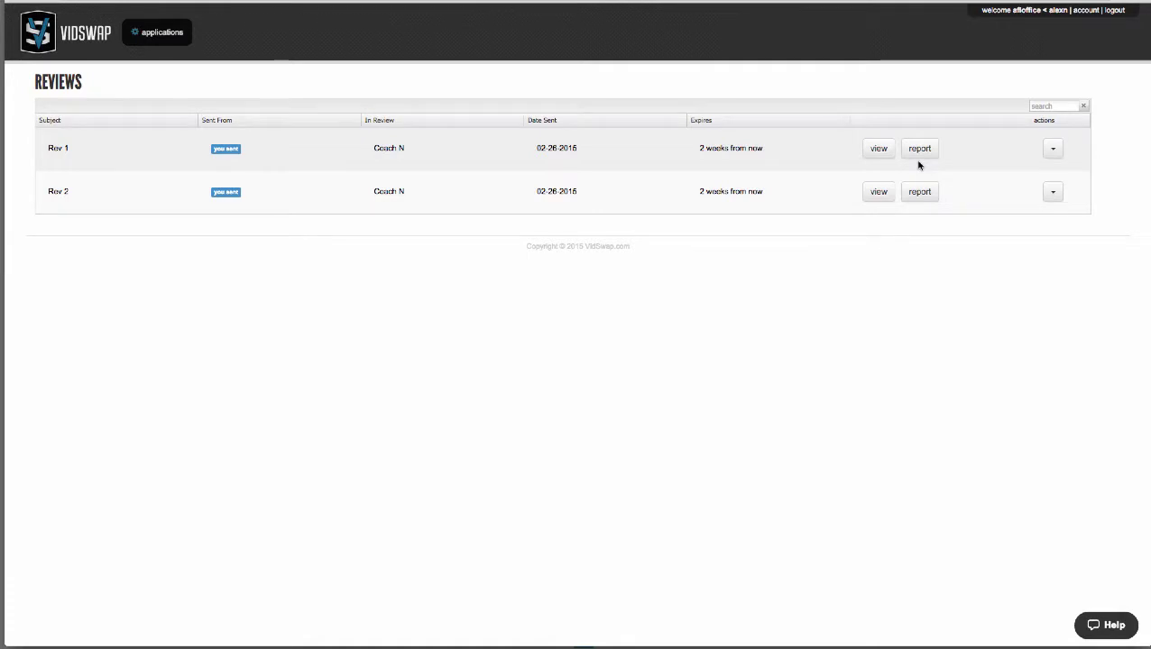
Open Rev 1's report showing the coach's 2 views and 00:04:09 time spent
click(919, 156)
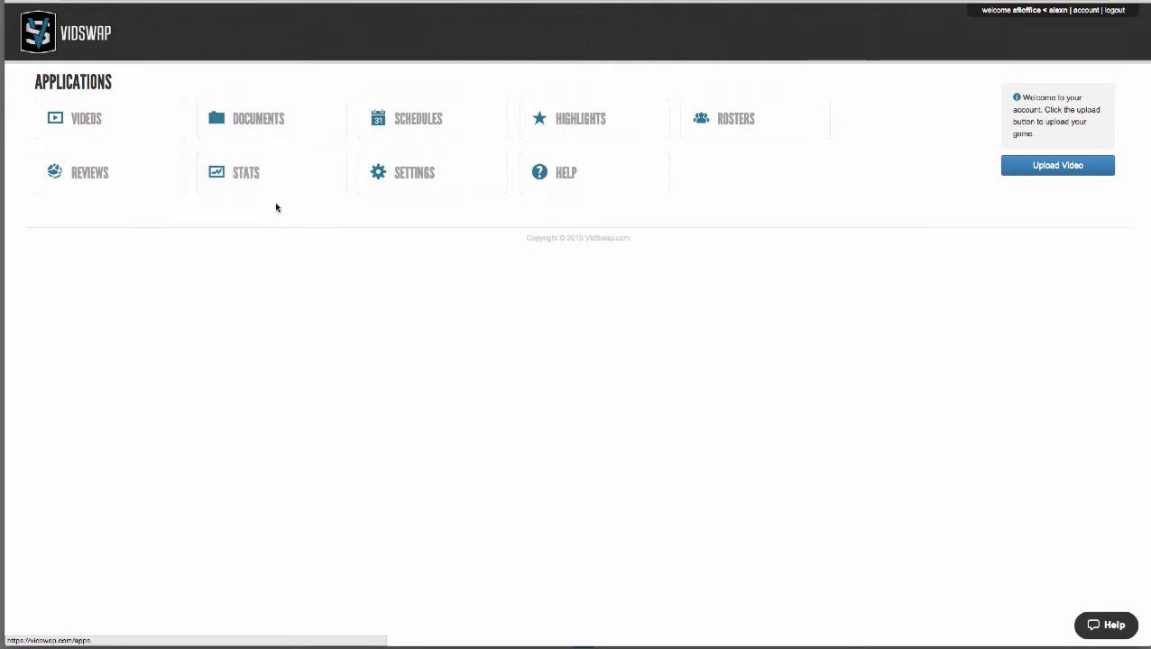
click(420, 168)
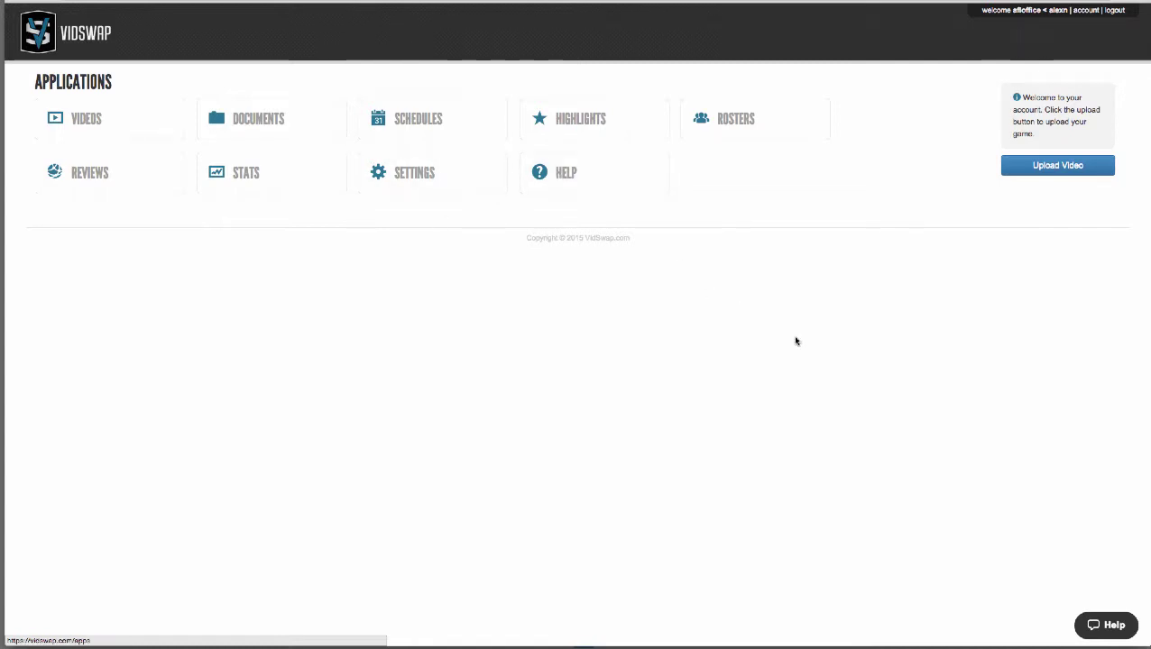
click(1114, 622)
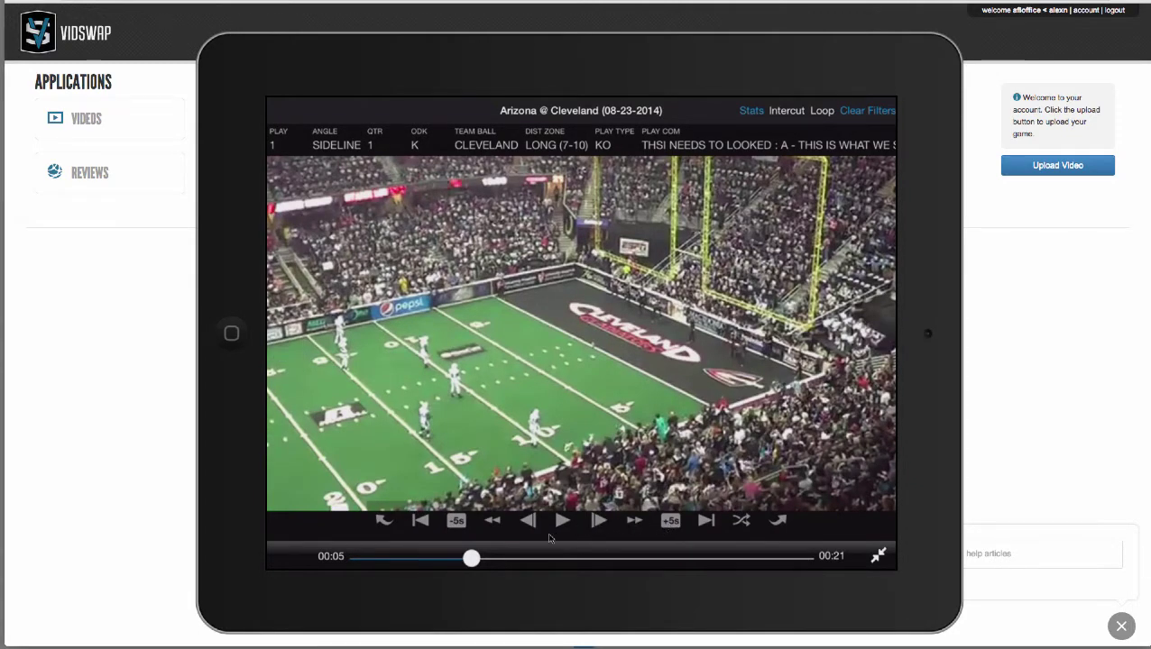
Draw a curved yellow arrow across the field on the paused Arizona @ Cleveland kickoff clip
click(742, 521)
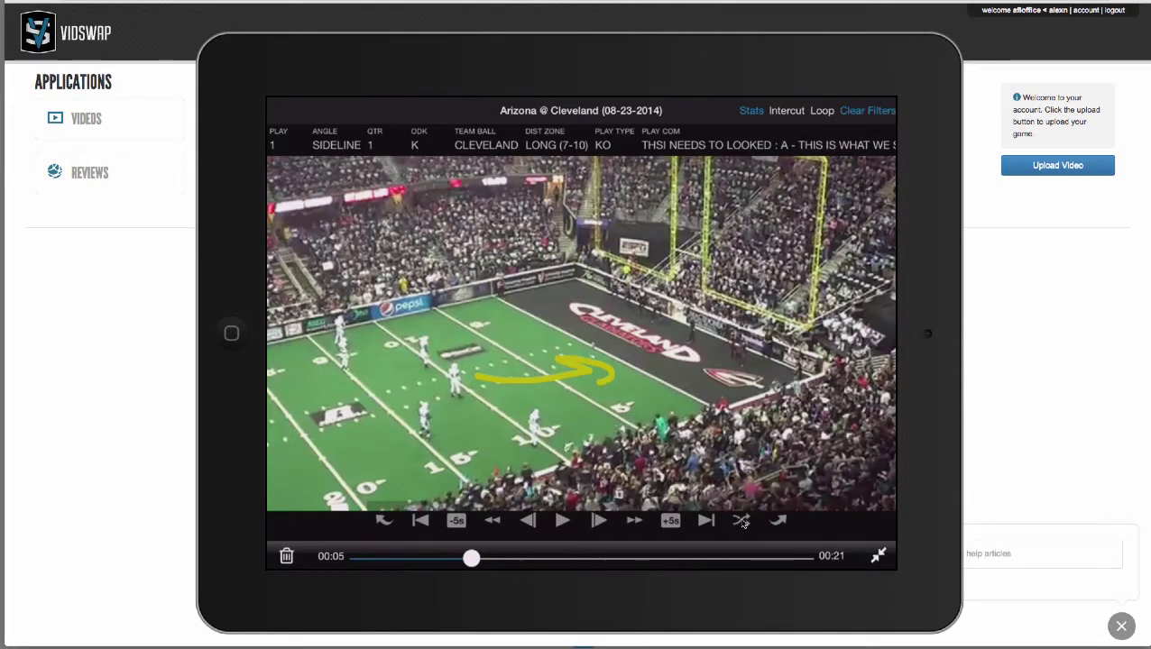